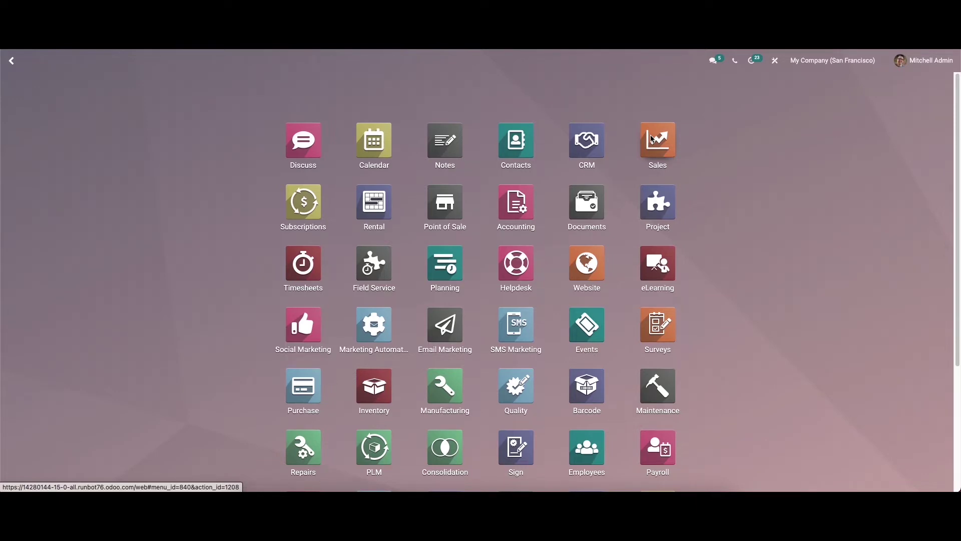
# - Create a new Sales quotation with Deco Addict as the customer
pyautogui.click(653, 139)
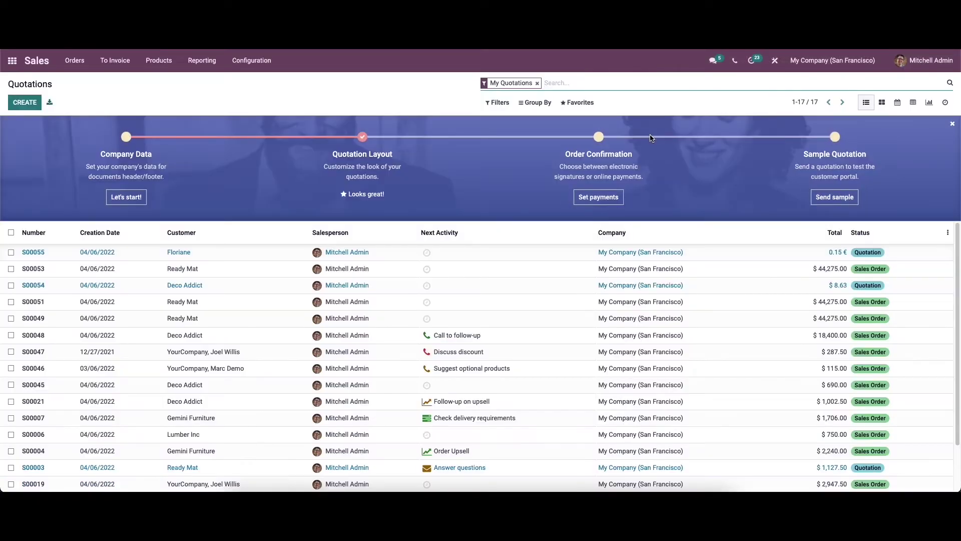
pyautogui.click(25, 102)
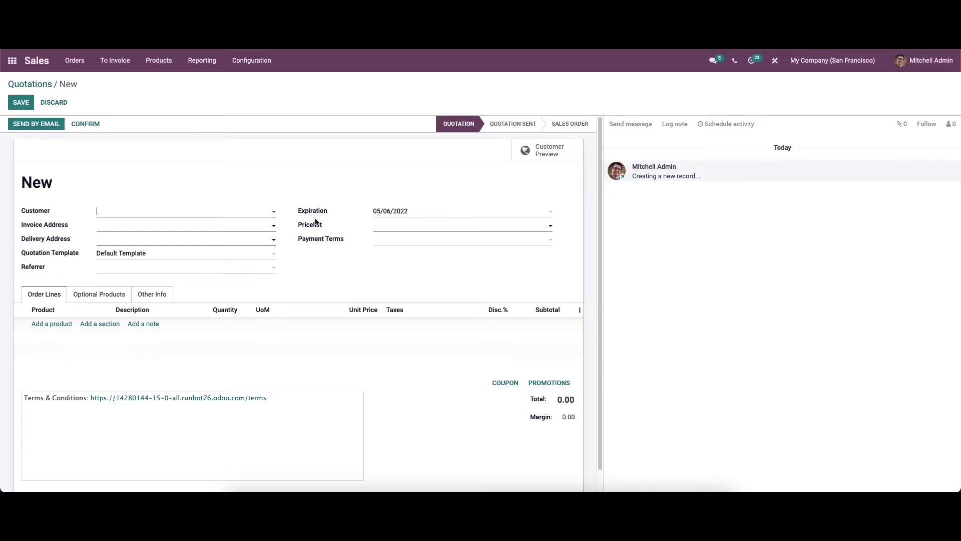
pyautogui.click(148, 211)
pyautogui.click(145, 226)
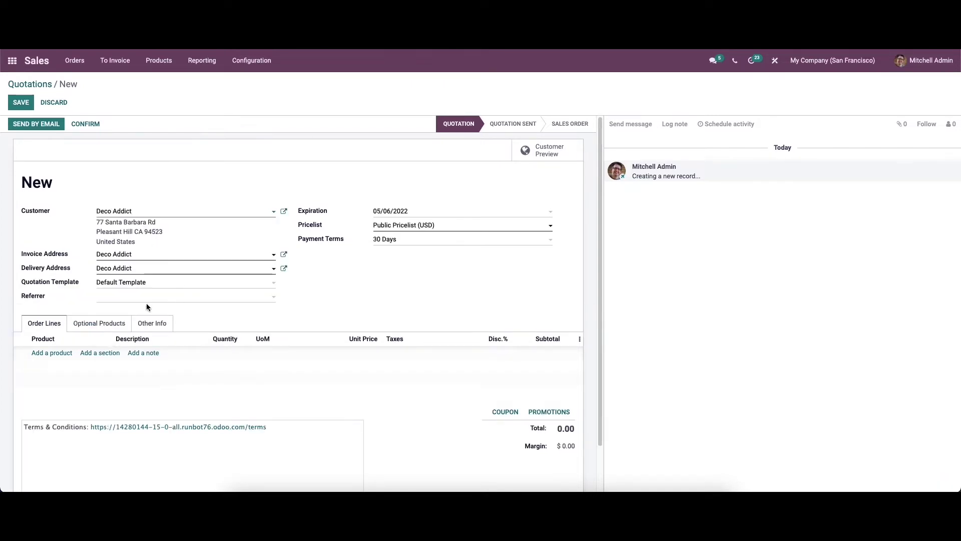
pyautogui.scroll(-1, 236, 288)
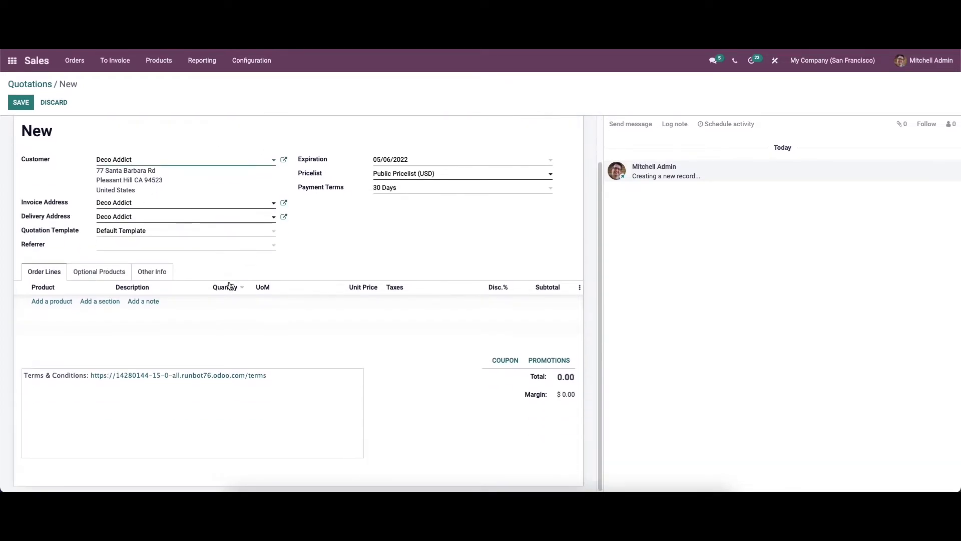
# - Add a Field Service product line to the quotation and open that product's form
pyautogui.click(52, 301)
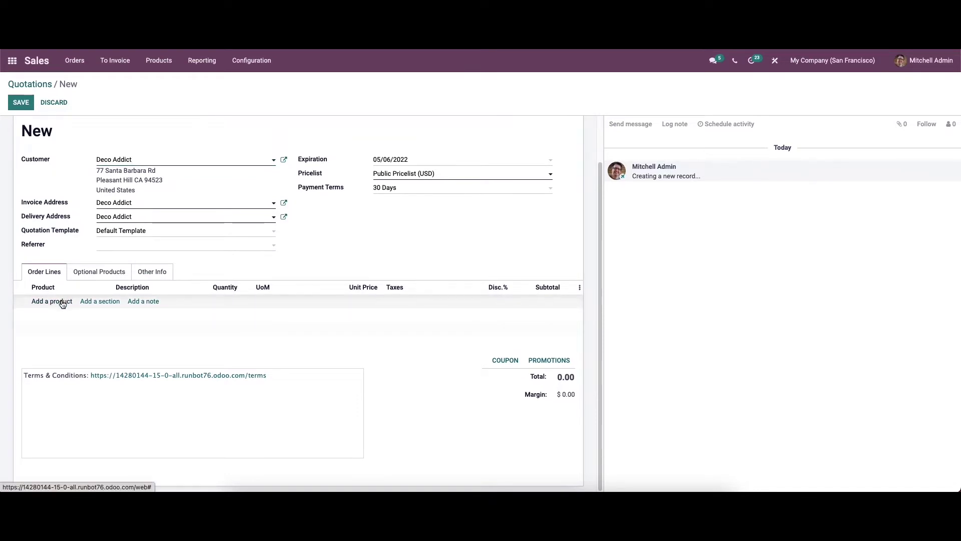
pyautogui.click(62, 302)
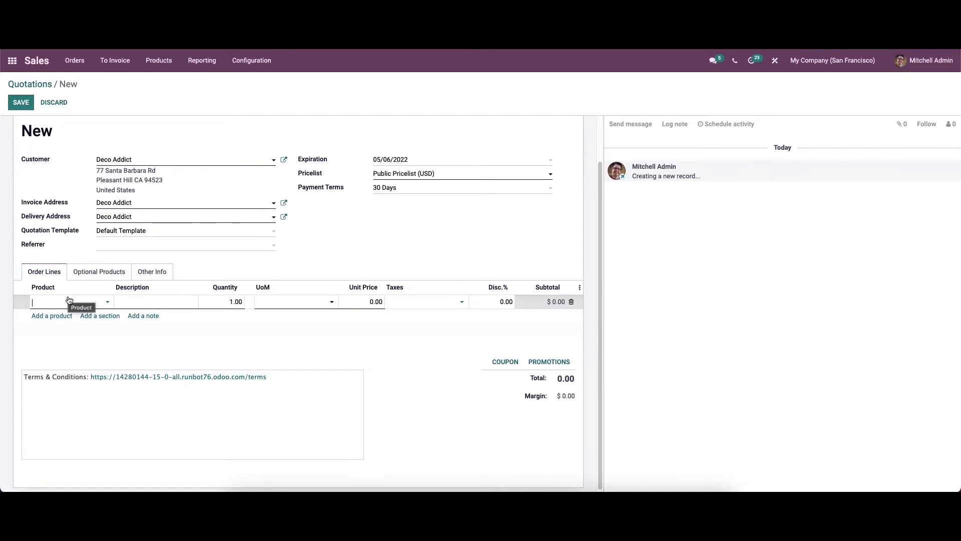
pyautogui.click(68, 295)
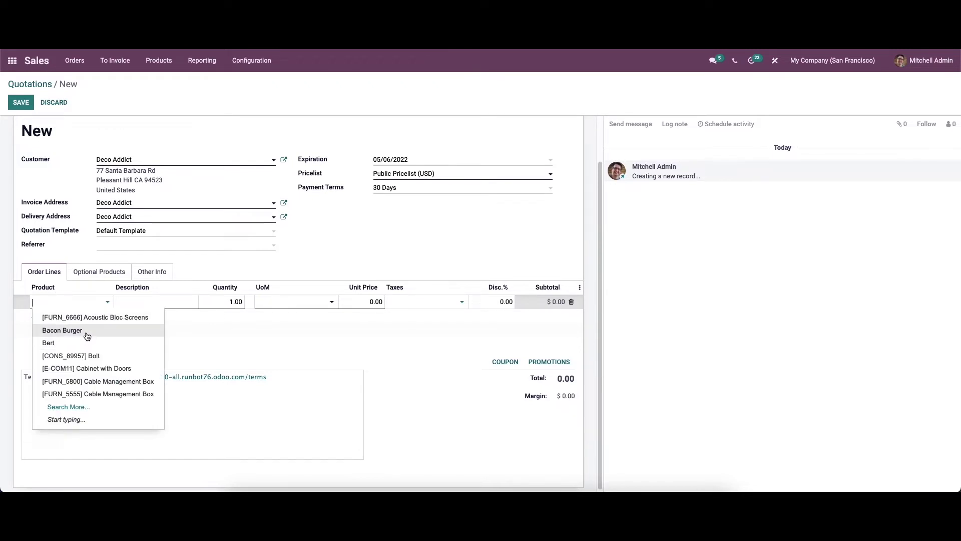
pyautogui.write('fiel')
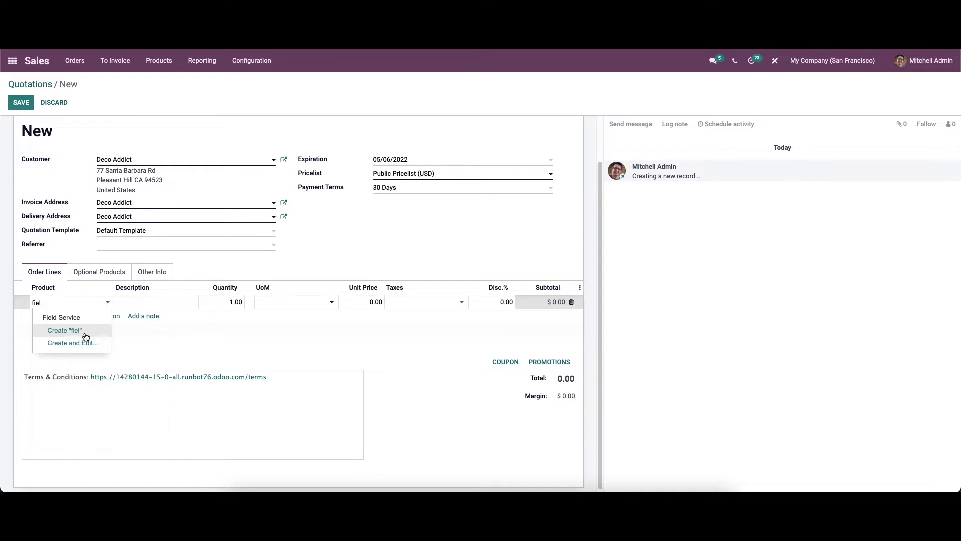
pyautogui.click(80, 318)
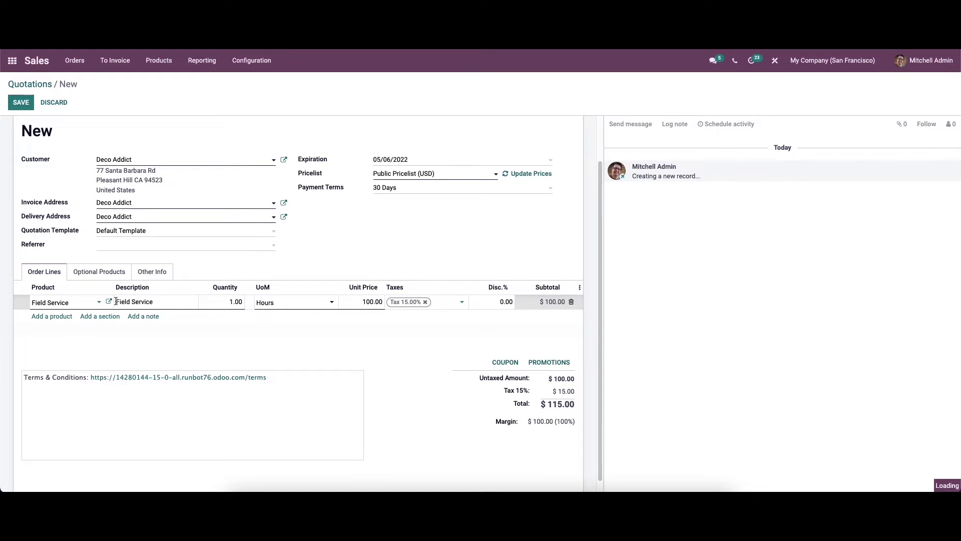
pyautogui.click(109, 302)
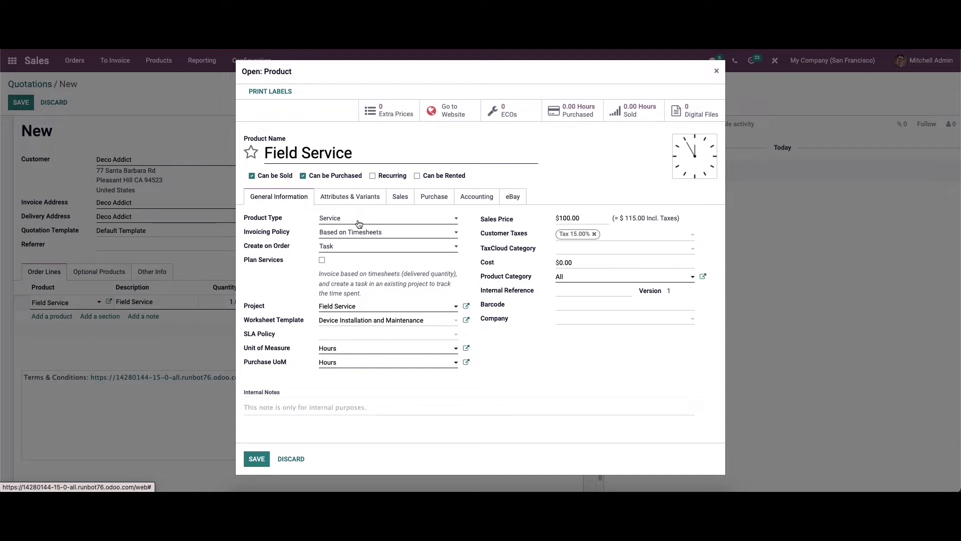
# - Keep invoicing Based on Timesheets, set Create on Order to Project, and save the product
pyautogui.click(361, 232)
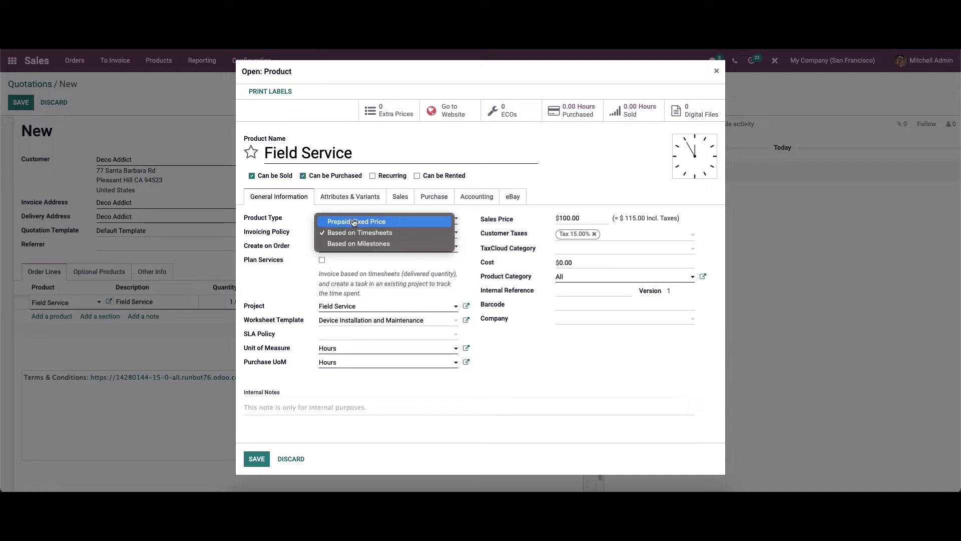
pyautogui.click(351, 233)
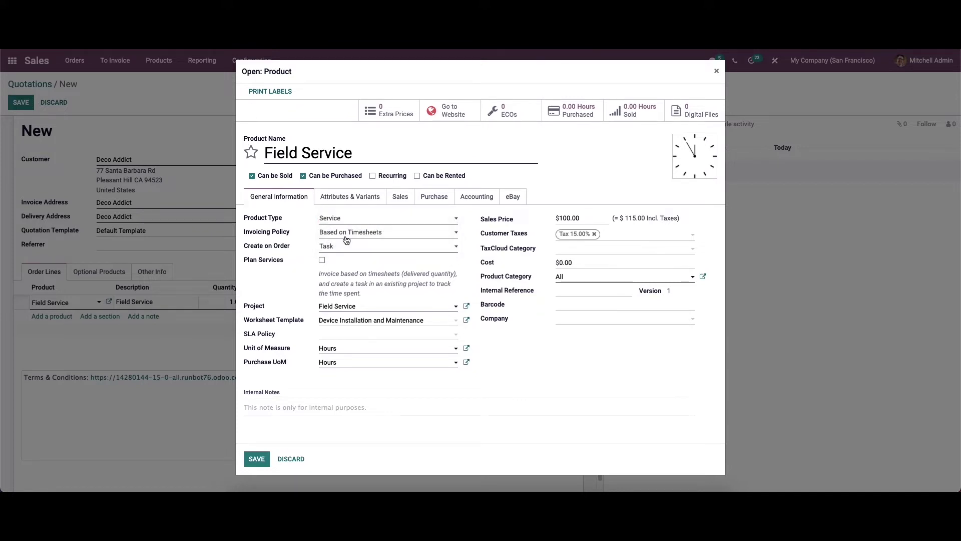
pyautogui.click(345, 249)
pyautogui.click(343, 268)
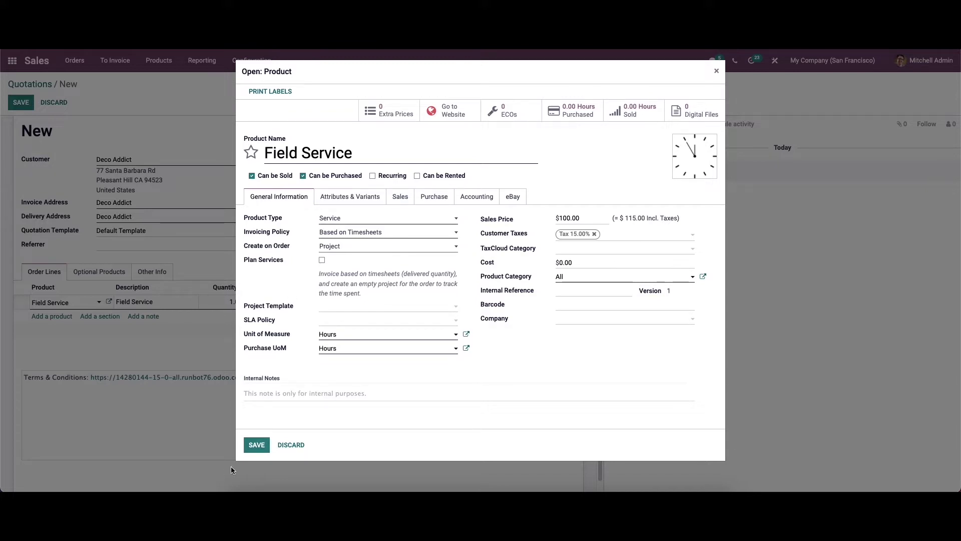
pyautogui.click(257, 444)
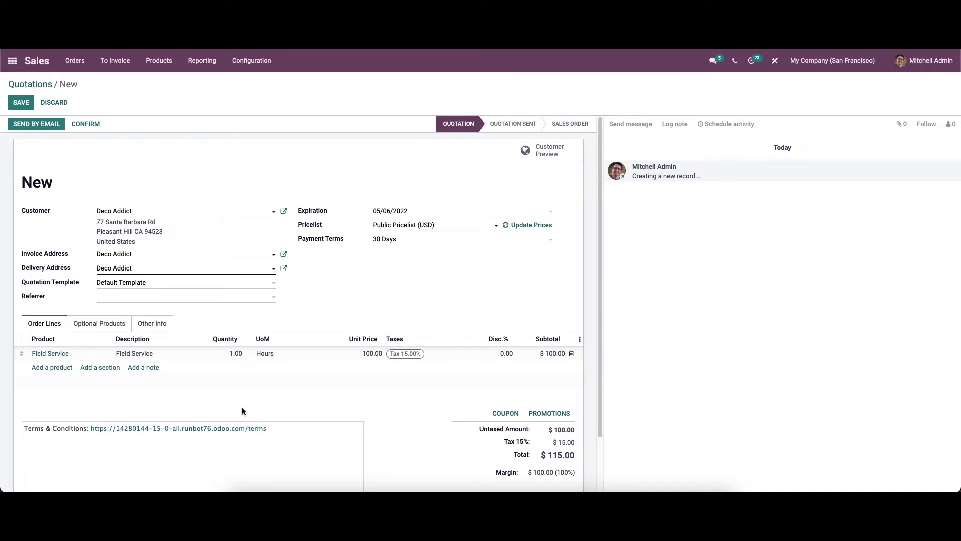
# - Confirm quotation S00056 as a sales order and save it
pyautogui.click(76, 124)
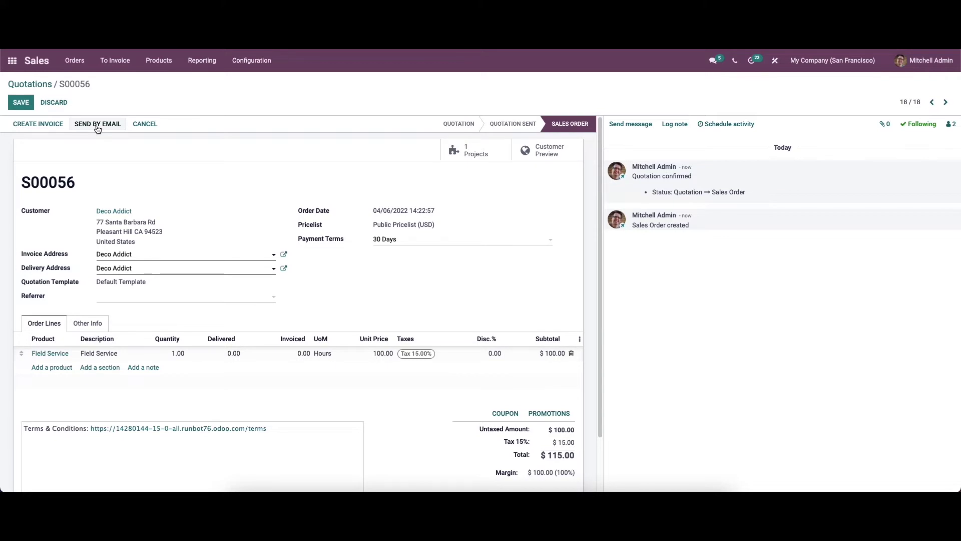
pyautogui.click(18, 100)
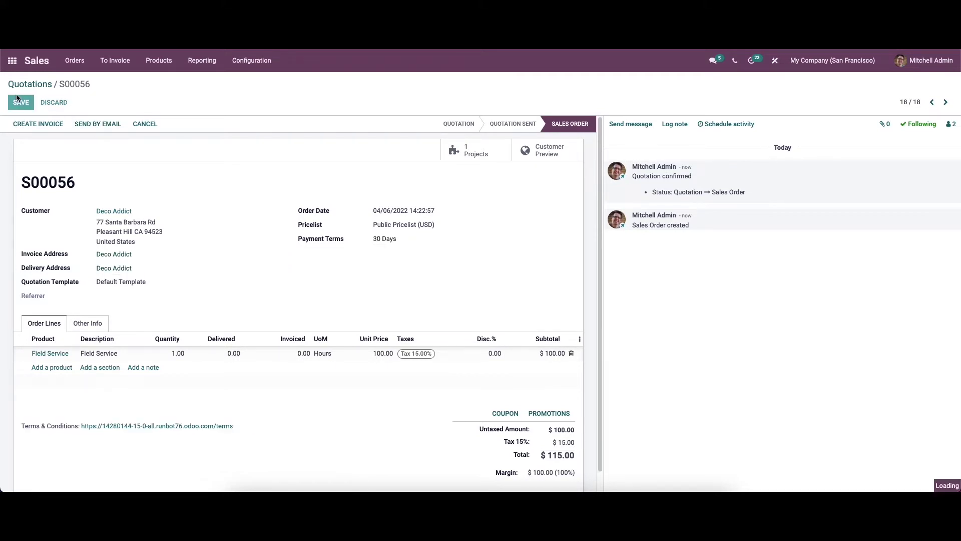
# - In Field Service, create a new task titled 'Device Installation'
pyautogui.click(12, 61)
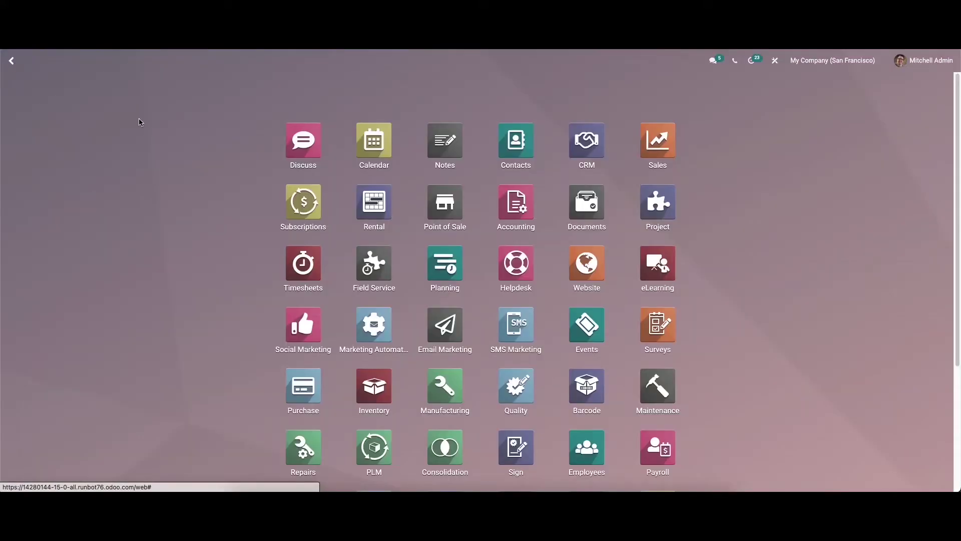
pyautogui.click(384, 259)
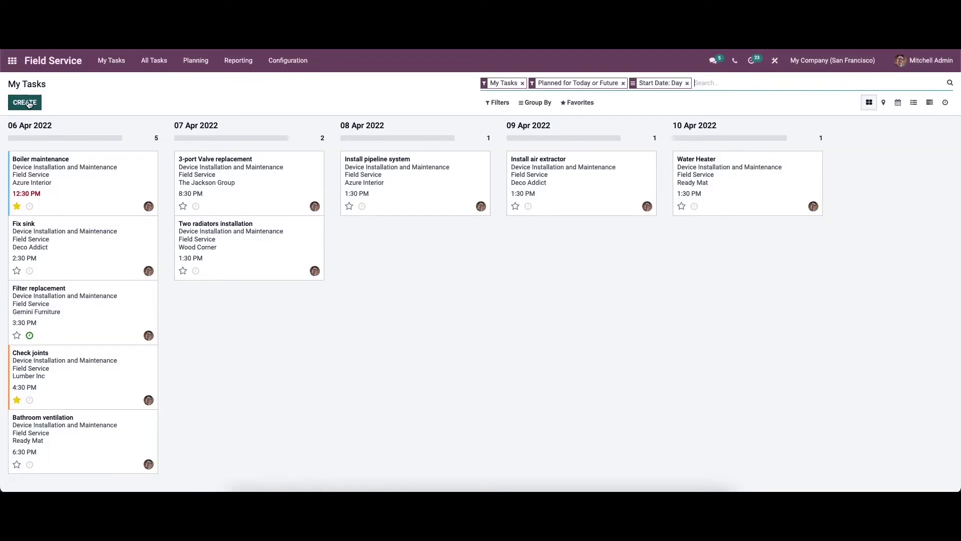
pyautogui.click(29, 104)
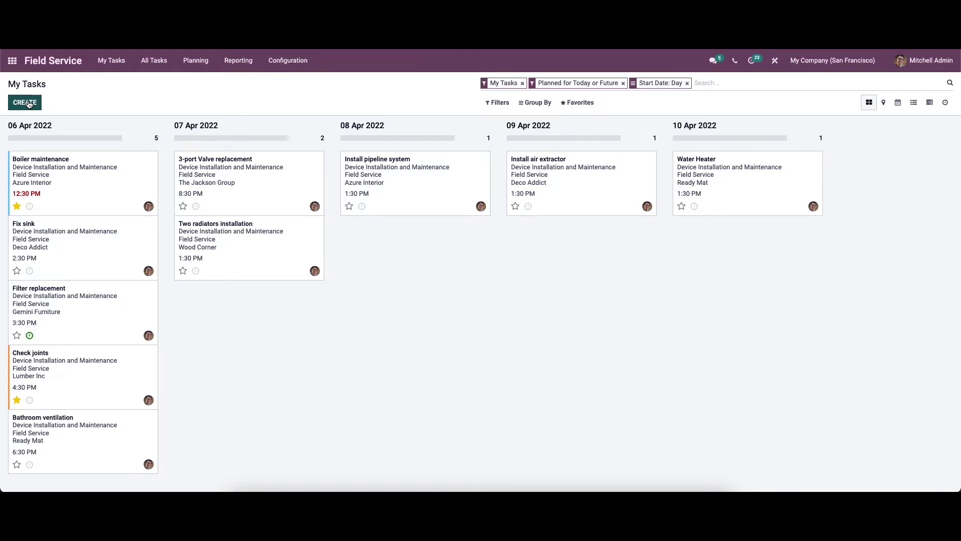
pyautogui.click(28, 104)
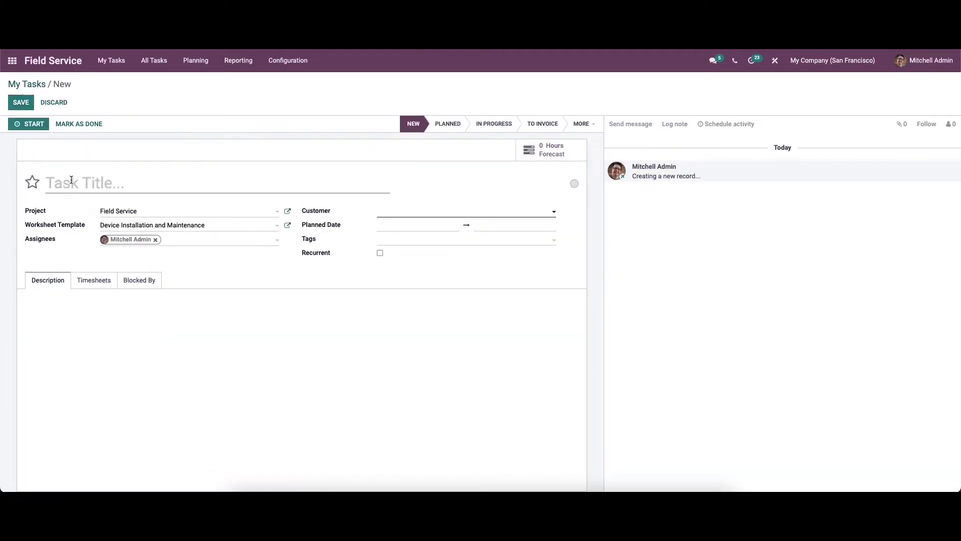
pyautogui.write('Device Installation')
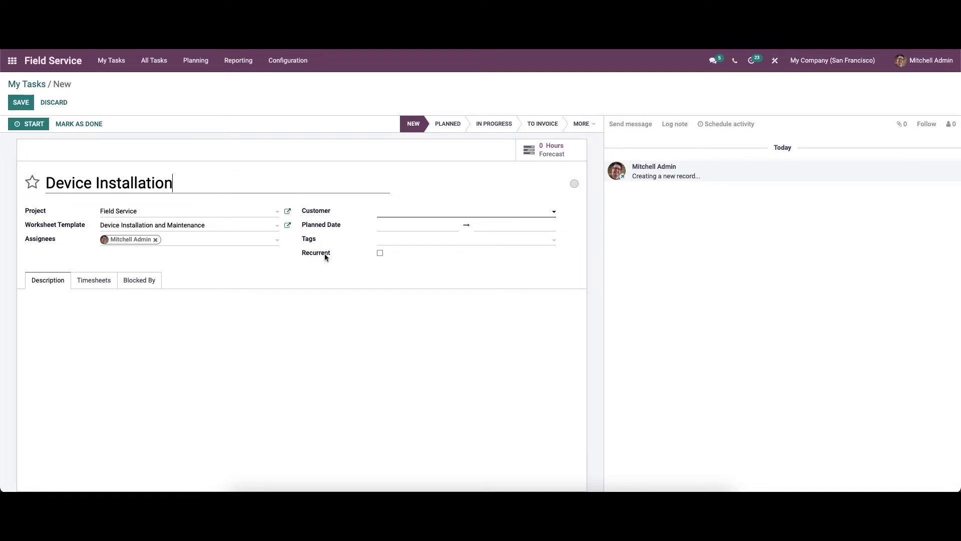
pyautogui.click(389, 216)
# - Set the task's customer to Deco Addict and link it to S00056 - Field Service
pyautogui.click(524, 214)
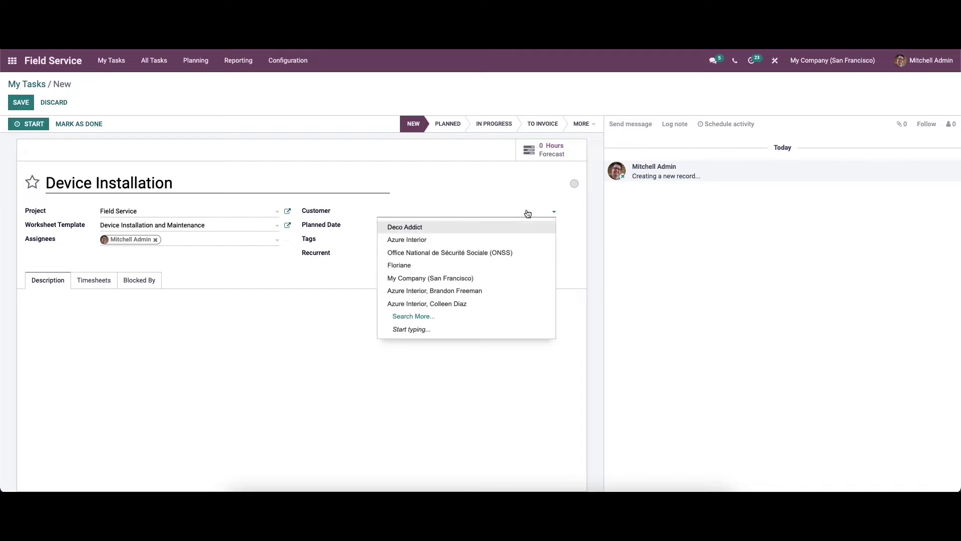
pyautogui.press('Escape')
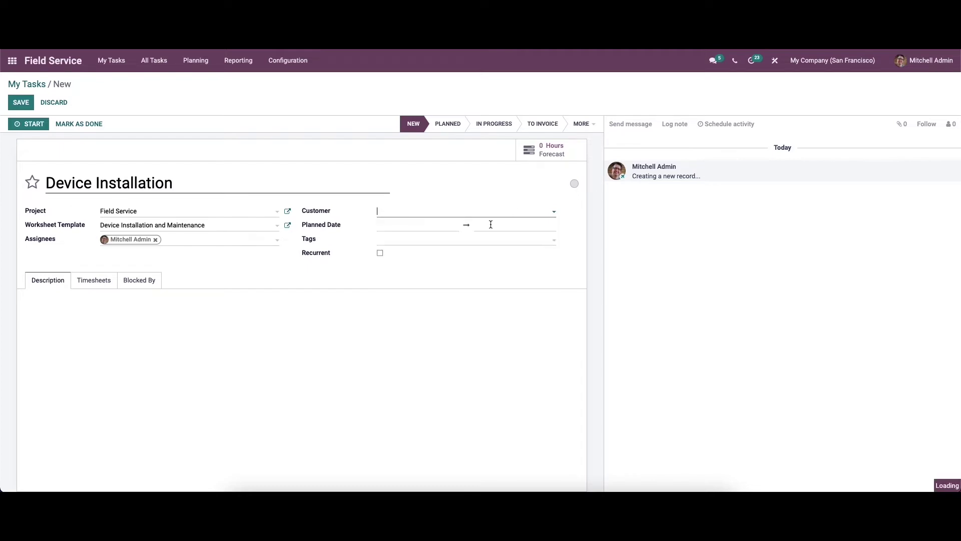
pyautogui.click(428, 215)
pyautogui.click(400, 224)
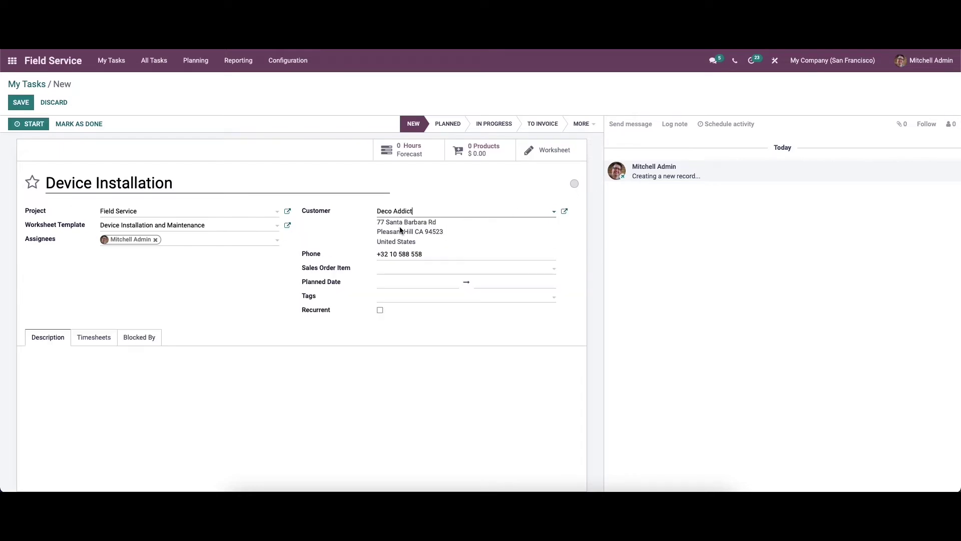
pyautogui.click(407, 271)
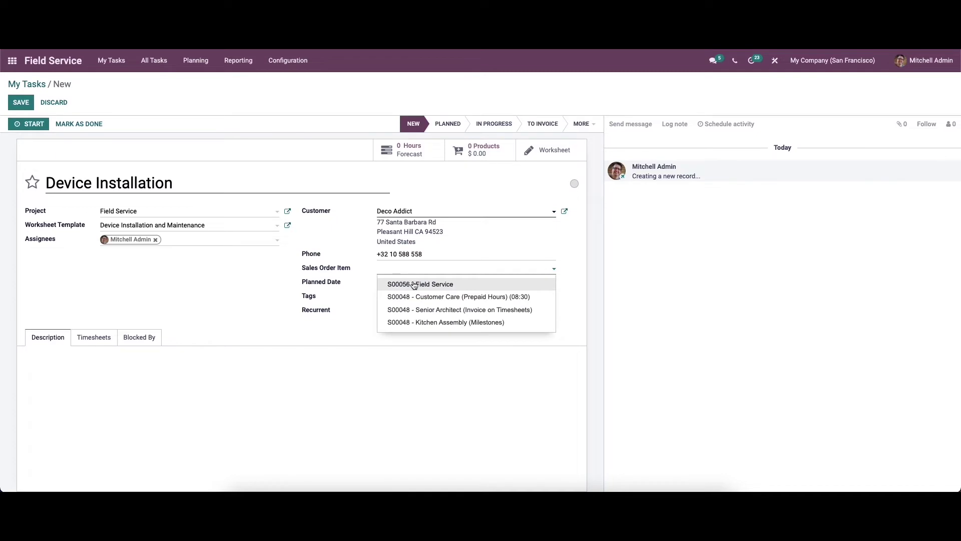
pyautogui.click(411, 281)
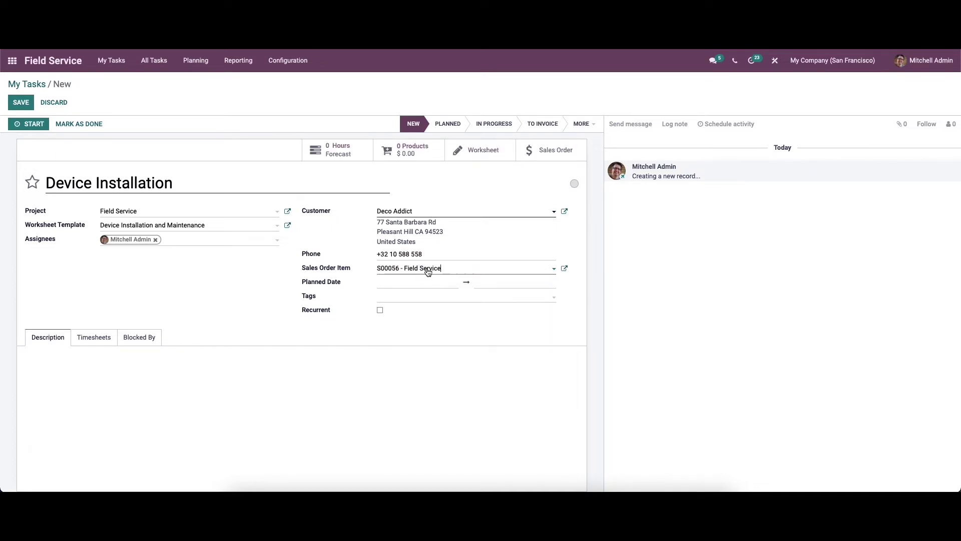
# - Plan the task for 04/21–04/26, tag it External, and make it recurrent
pyautogui.click(406, 285)
pyautogui.click(454, 194)
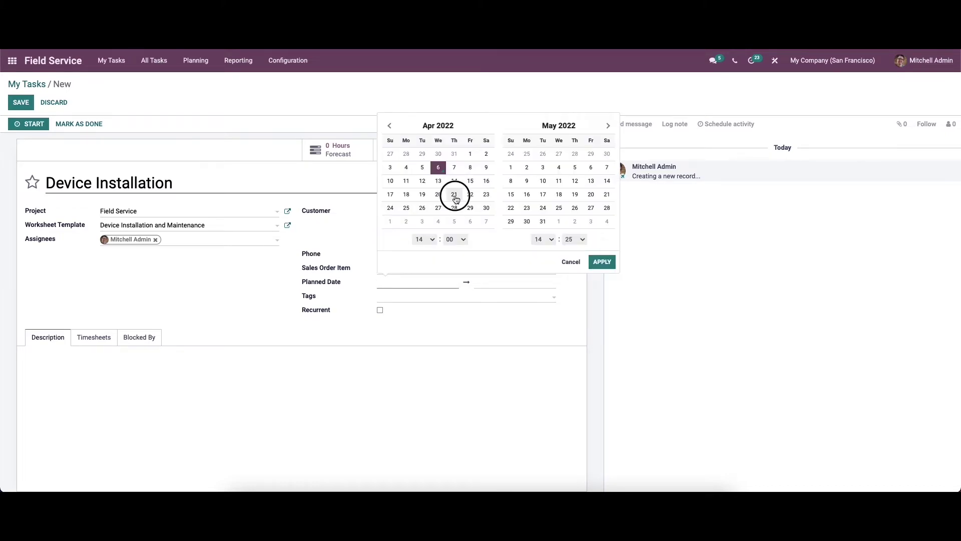
pyautogui.click(421, 208)
pyautogui.click(602, 262)
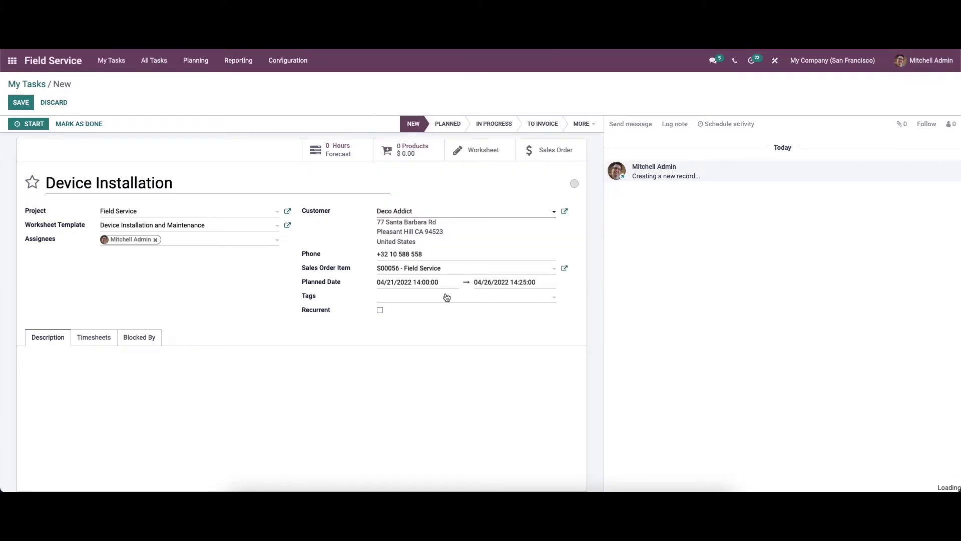
pyautogui.click(440, 297)
pyautogui.click(404, 376)
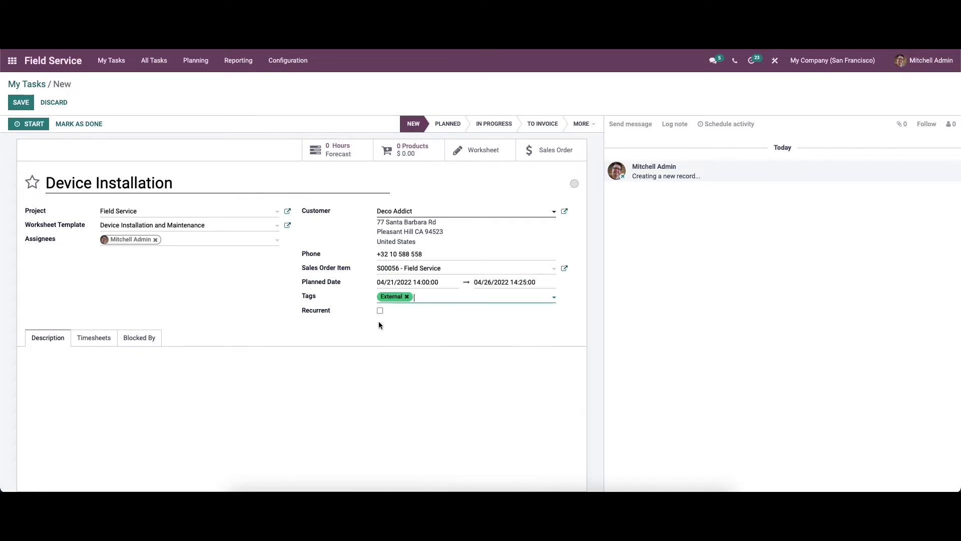
pyautogui.click(380, 310)
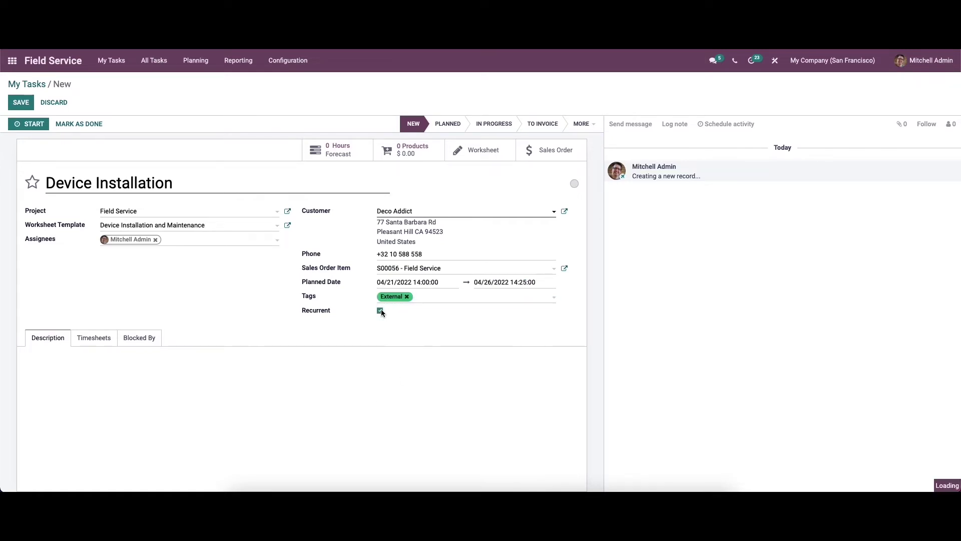
pyautogui.click(319, 371)
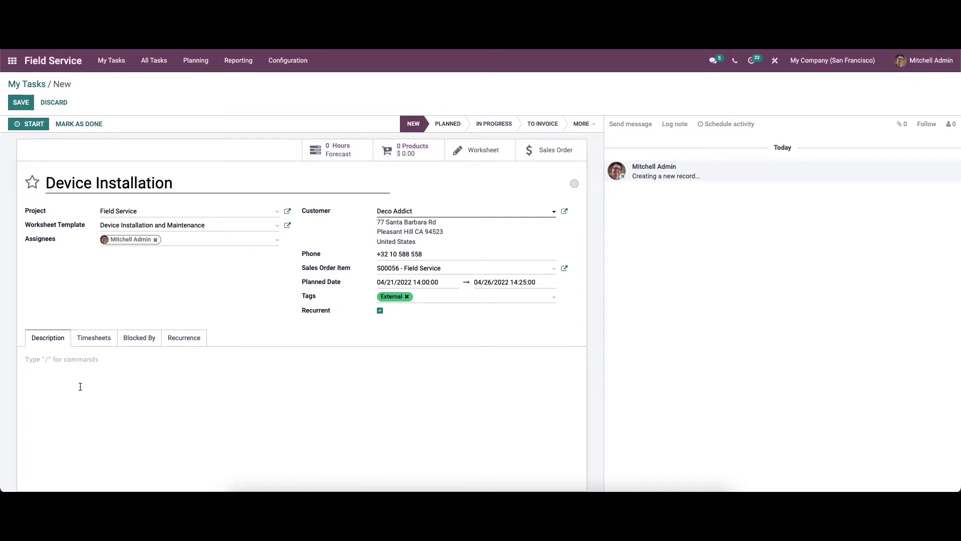
# - Add a 04/06/2022 timesheet line, save the task, and start its timer
pyautogui.click(93, 337)
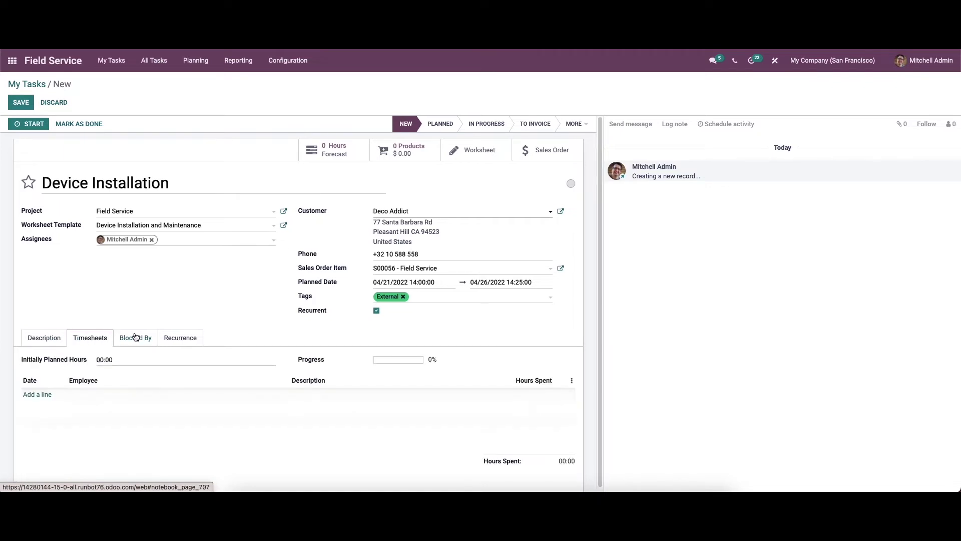
pyautogui.click(140, 337)
pyautogui.click(183, 337)
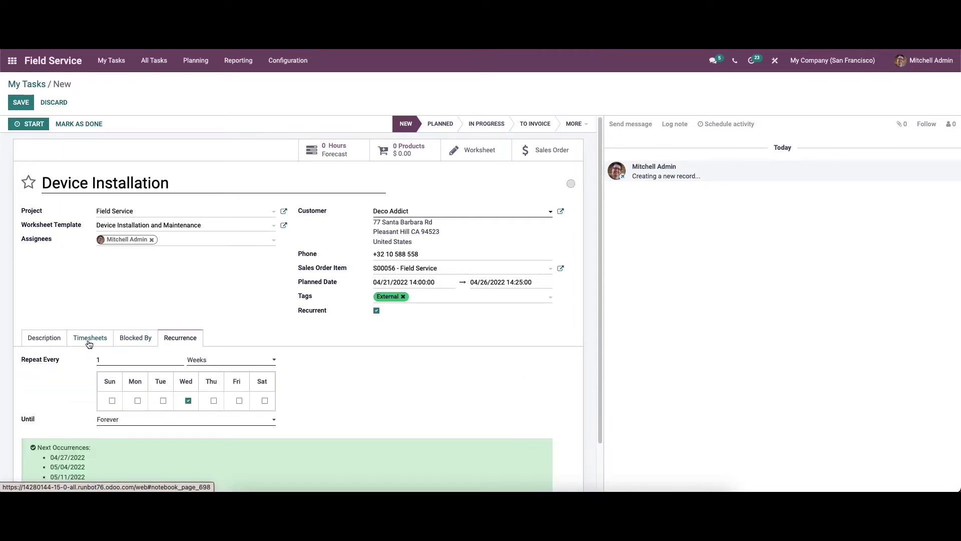
pyautogui.click(90, 342)
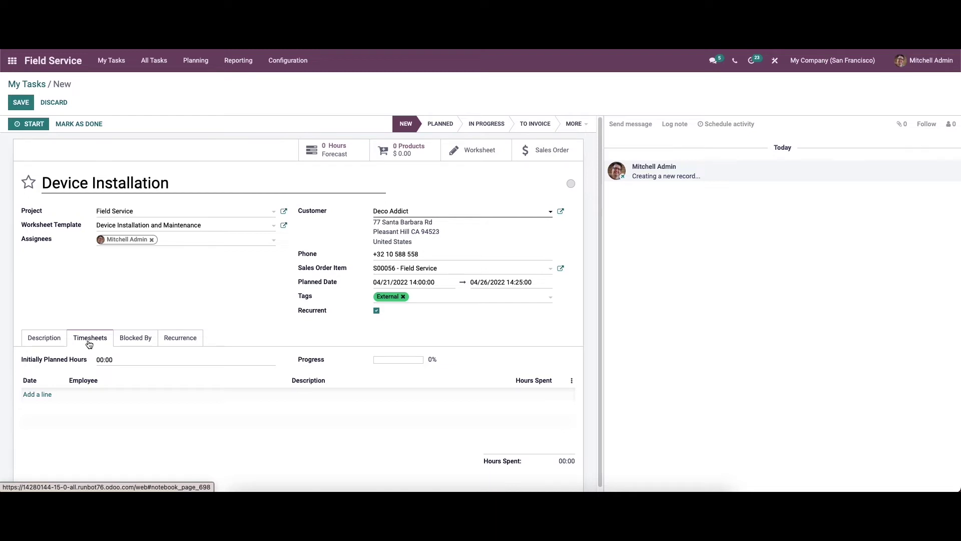
pyautogui.click(39, 396)
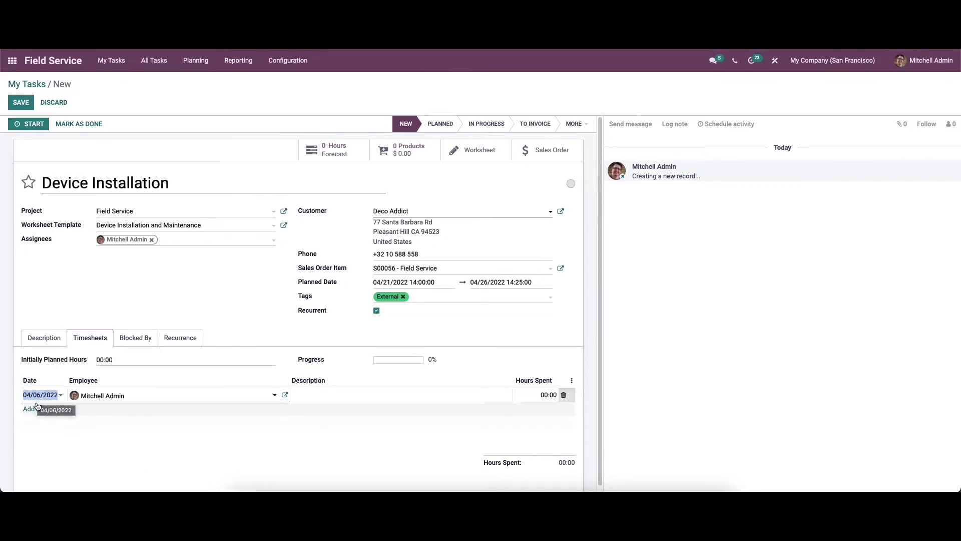
pyautogui.click(21, 102)
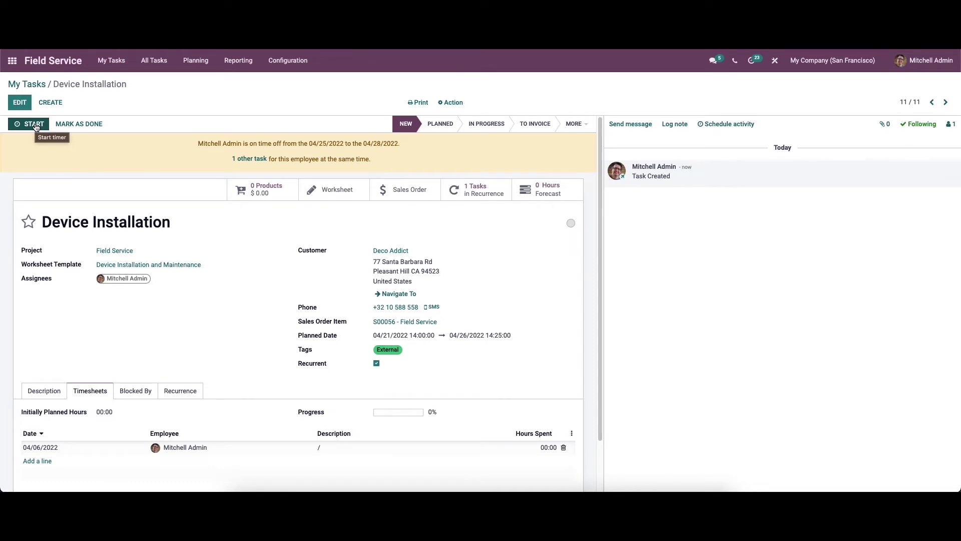
pyautogui.click(33, 124)
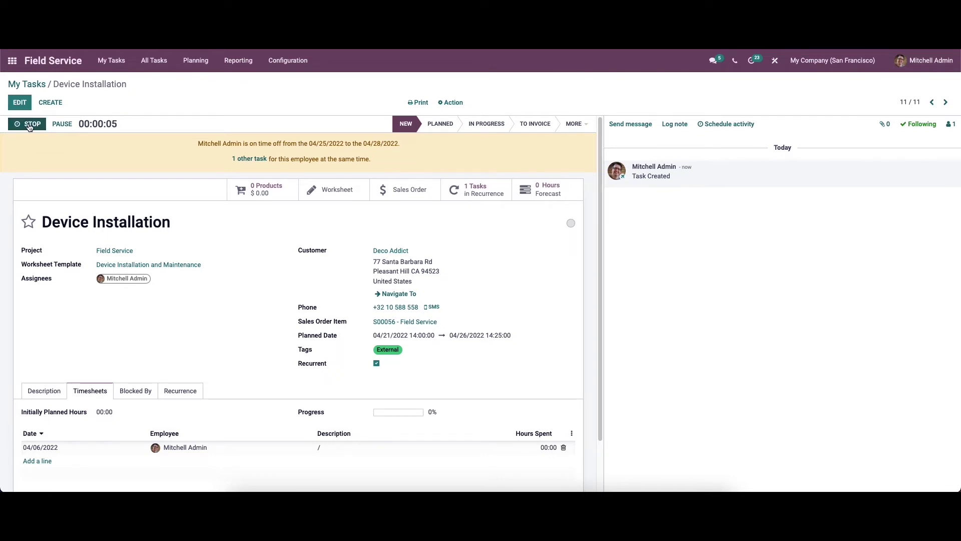
# - Stop the timer and confirm a 00:15 time-spent entry
pyautogui.click(29, 125)
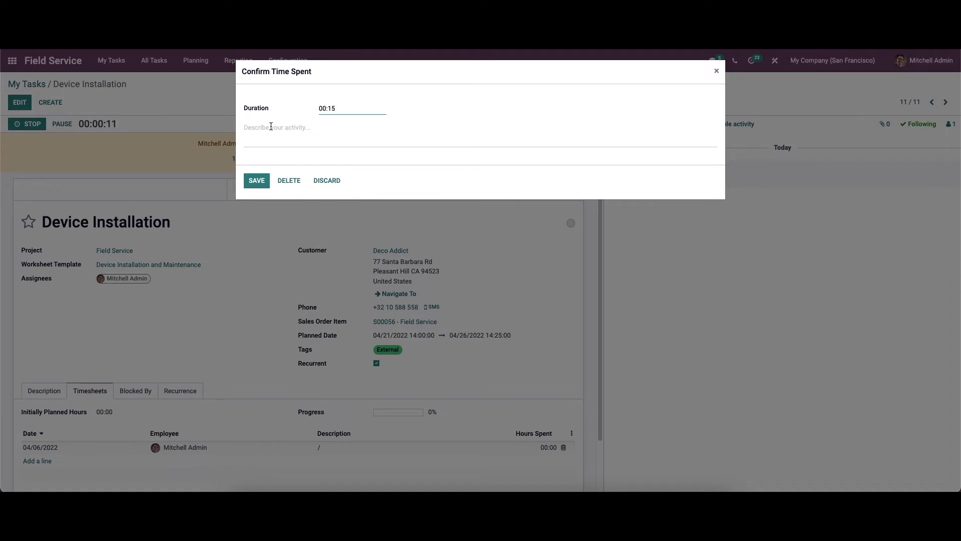
pyautogui.click(261, 180)
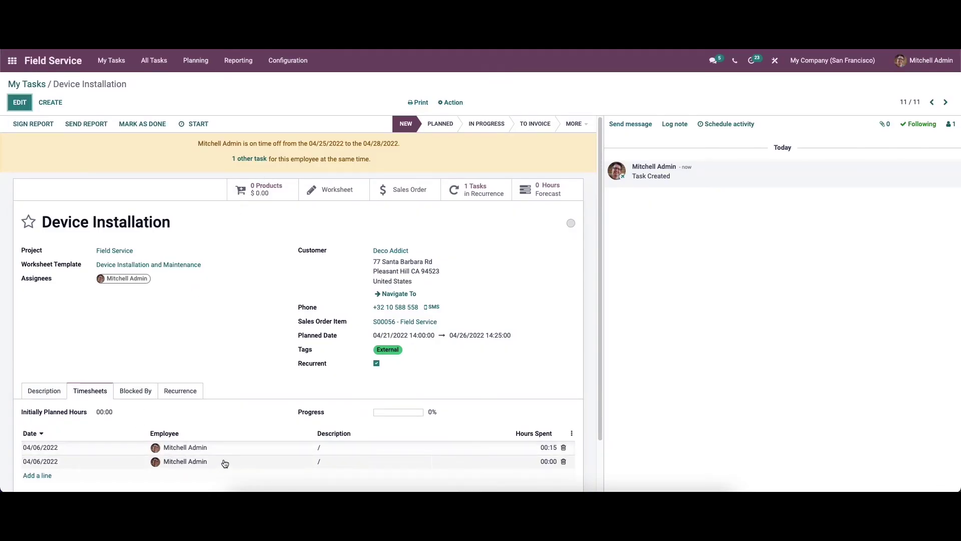
pyautogui.scroll(-1, 242, 461)
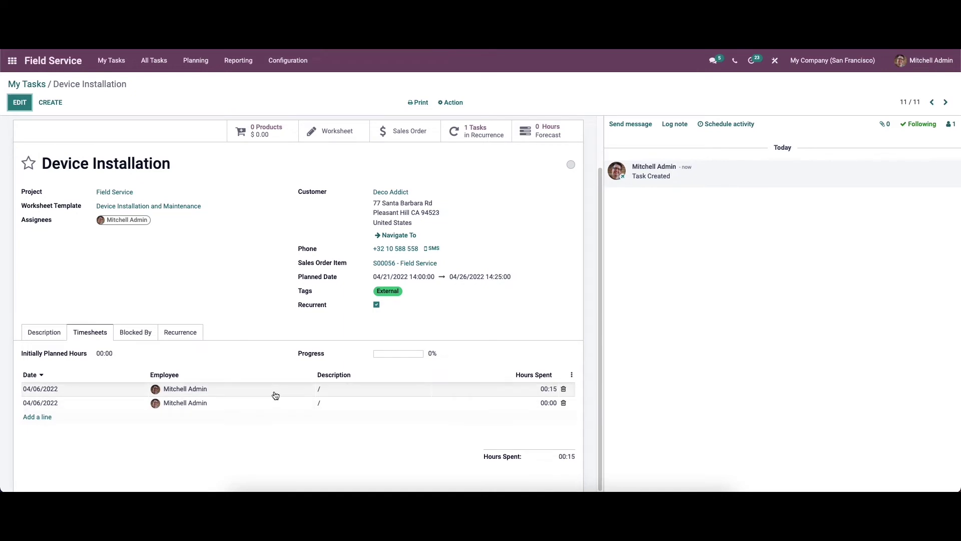
pyautogui.click(275, 128)
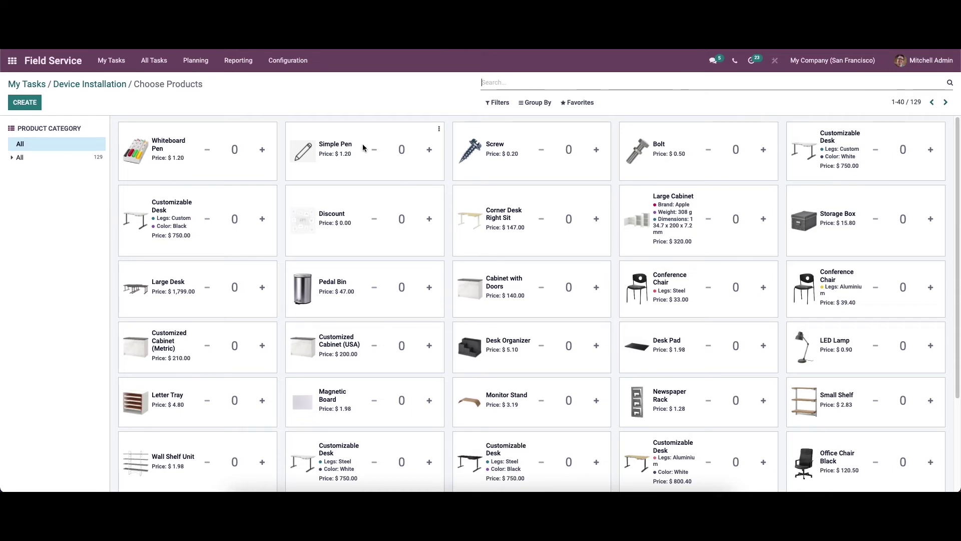
pyautogui.click(114, 88)
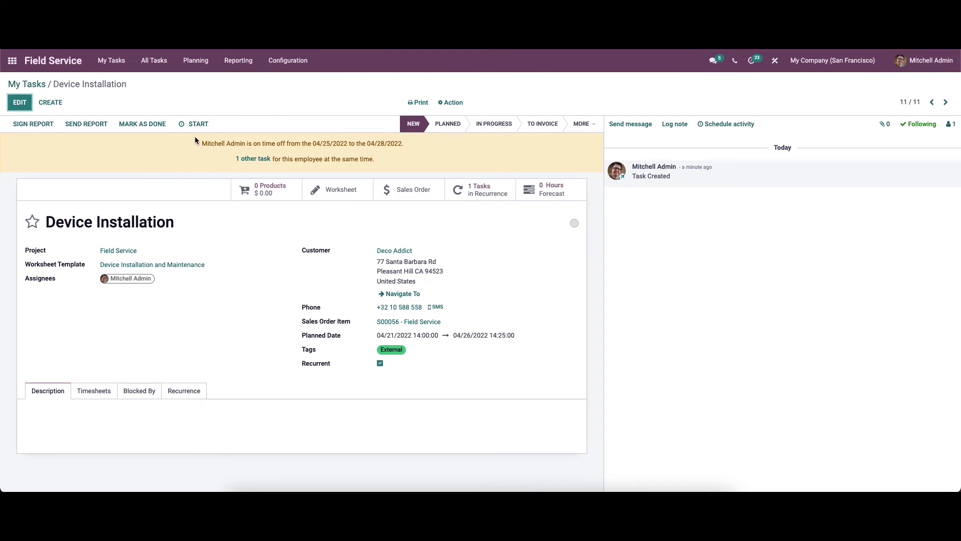
# - Mark Device Installation done and send its worksheet report email to the customer
pyautogui.click(150, 123)
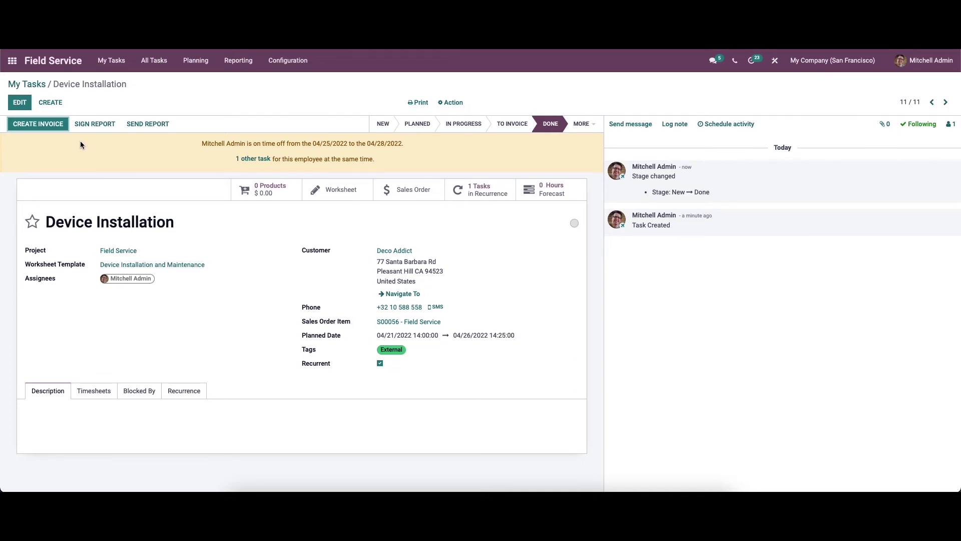
pyautogui.click(134, 124)
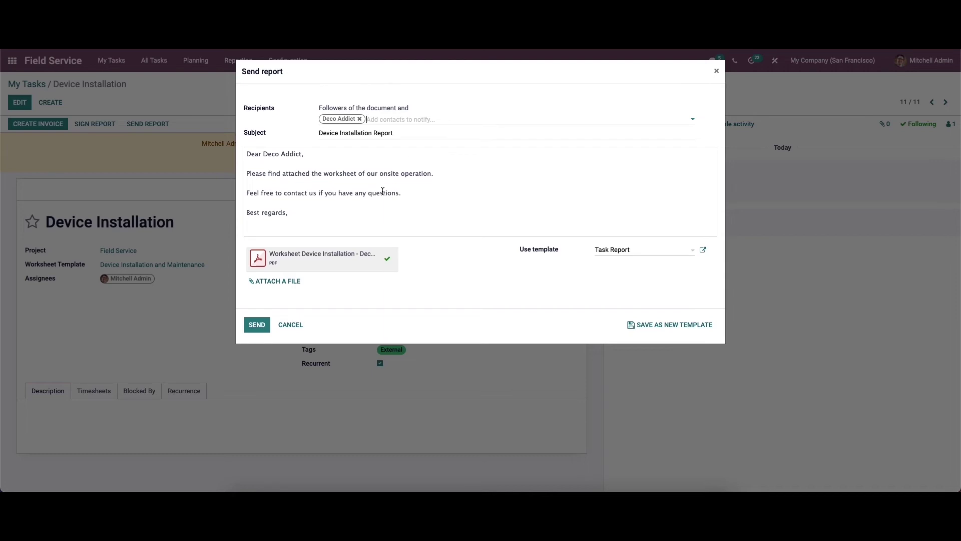
pyautogui.click(257, 328)
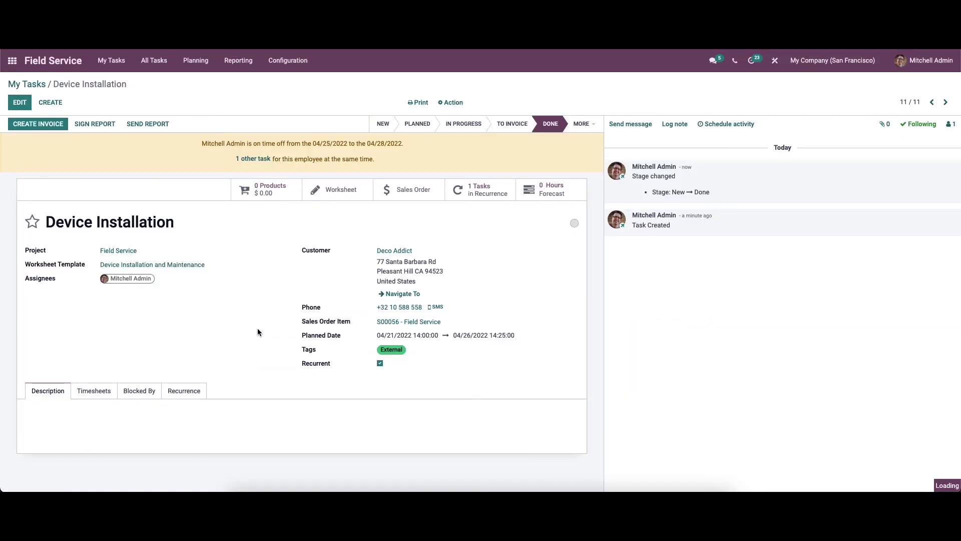
pyautogui.click(88, 125)
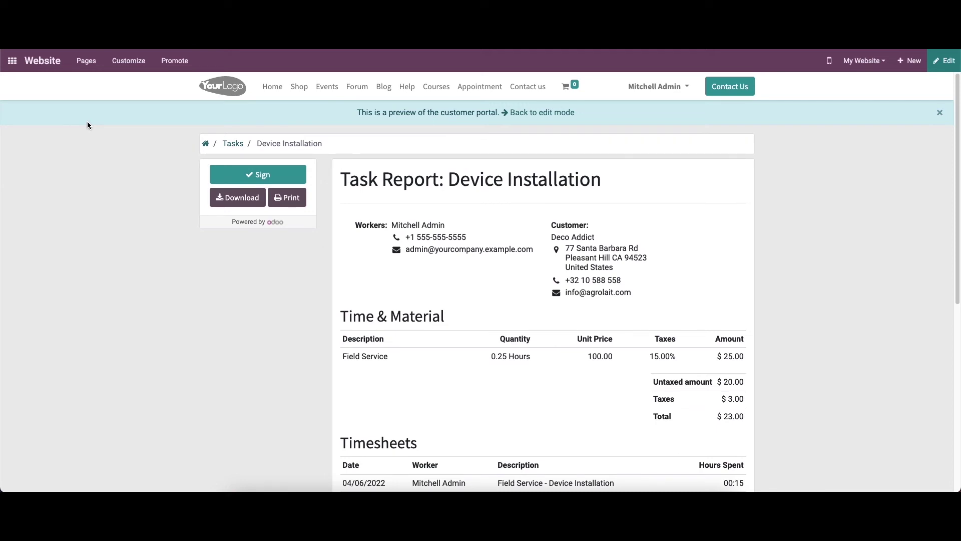
# - Sign the portal task report with an Auto-generated Deco Addict signature
pyautogui.scroll(-5, 500, 246)
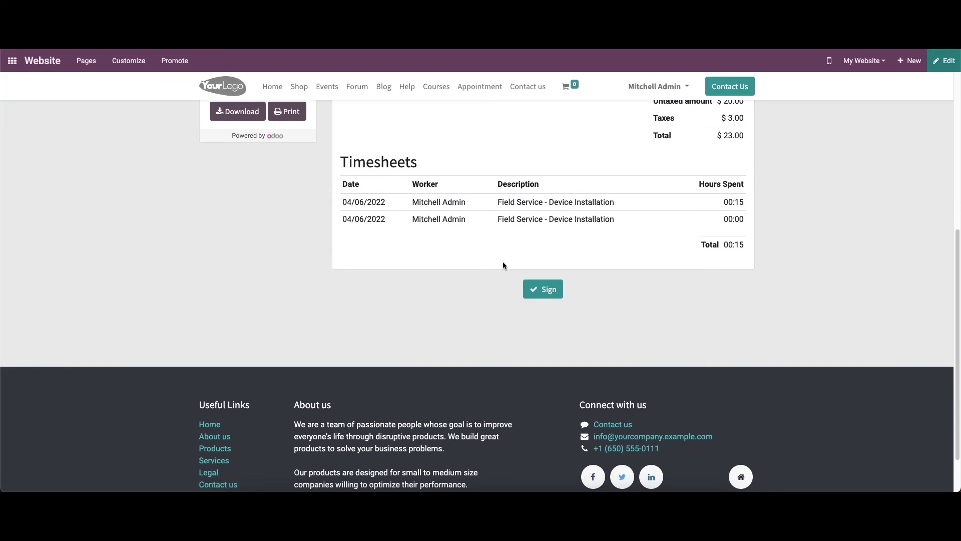
pyautogui.scroll(5, 503, 262)
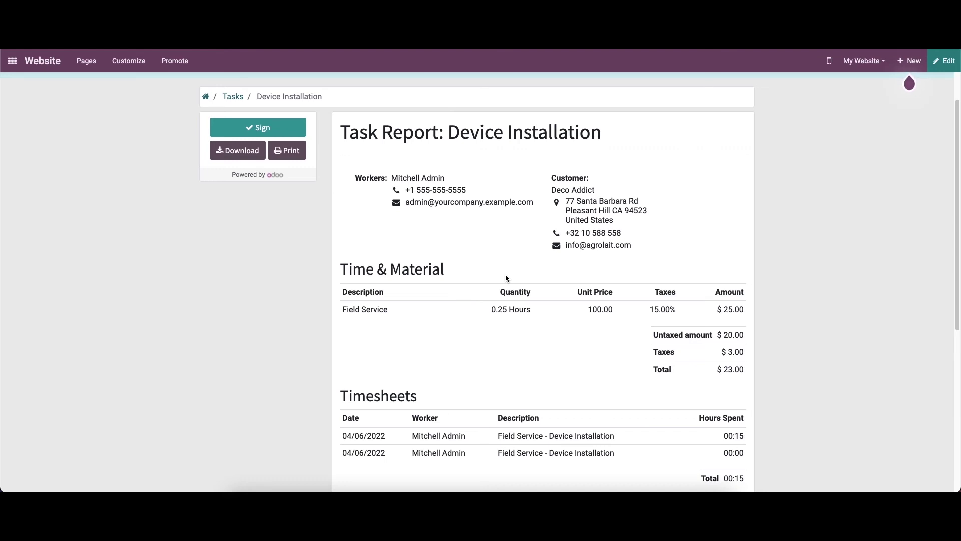
pyautogui.click(288, 131)
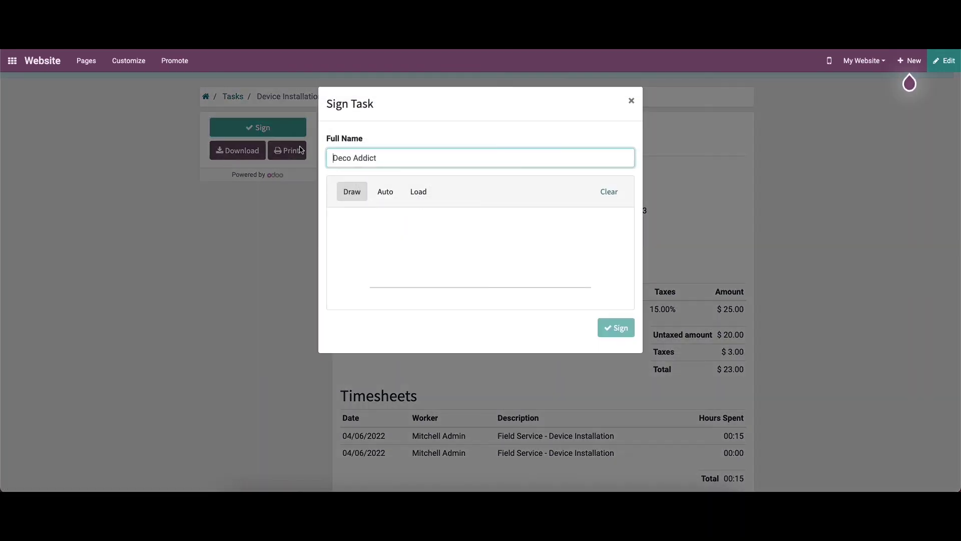
pyautogui.click(386, 191)
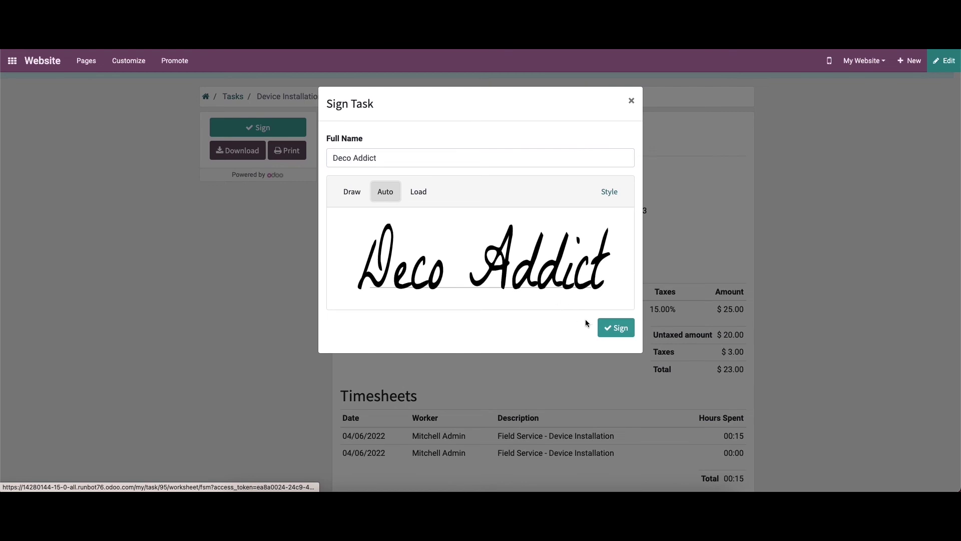
pyautogui.click(606, 328)
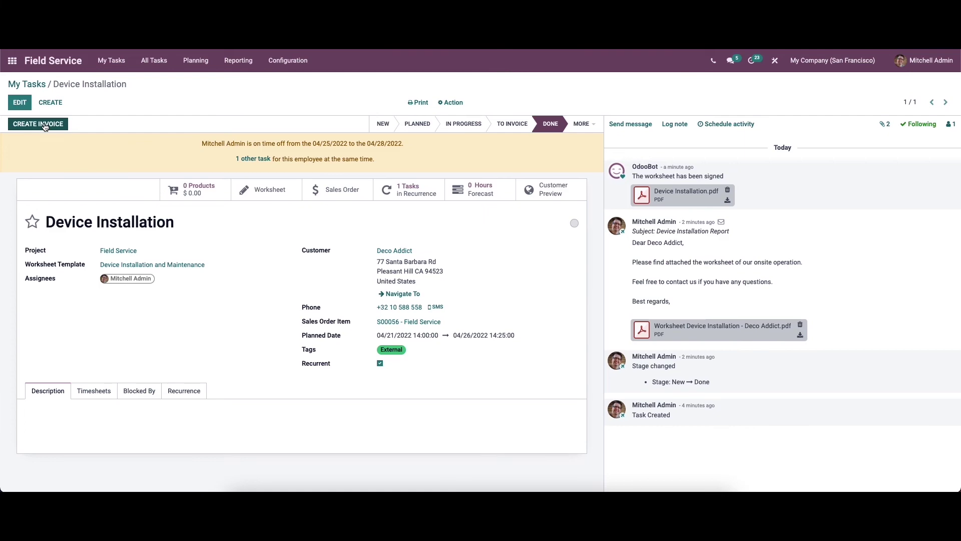
pyautogui.click(44, 125)
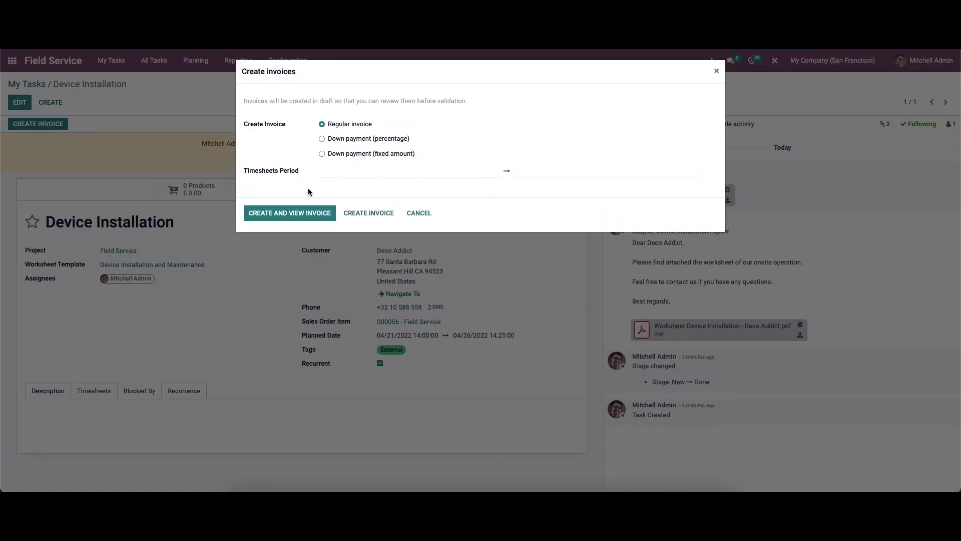
# - Generate a regular $23.00 invoice for Deco Addict from sales order S00056 and view it
pyautogui.click(275, 214)
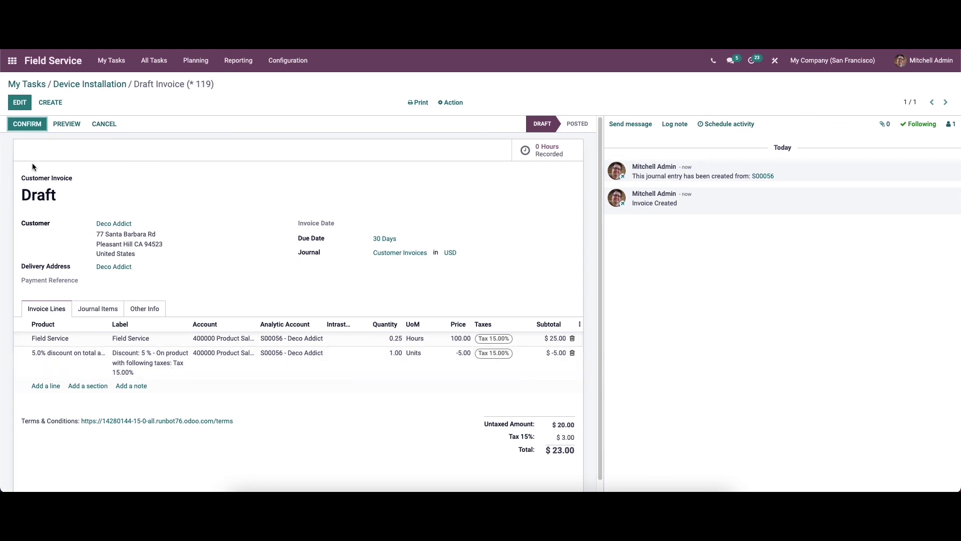
# - Confirm the invoice as INV/2022/00006 and record a $23.00 Bank payment
pyautogui.click(28, 124)
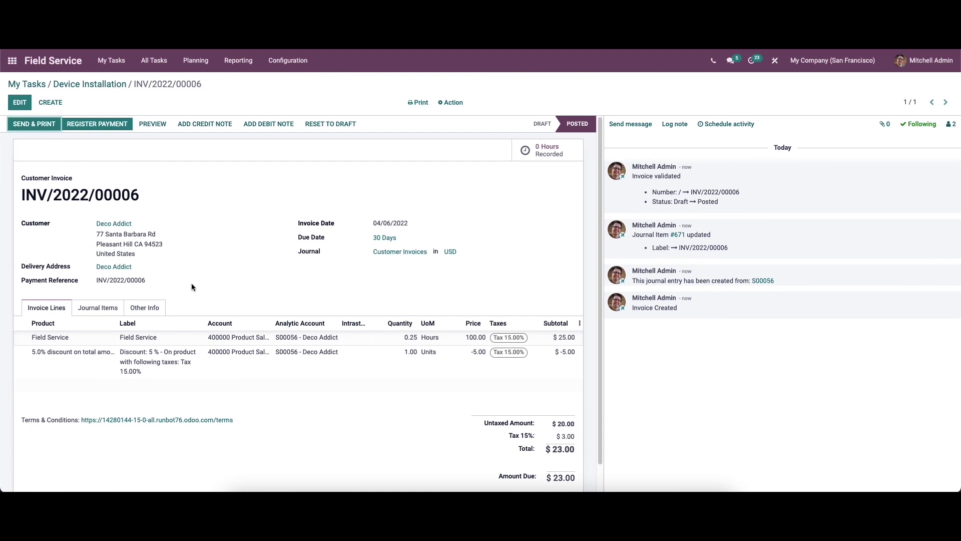
pyautogui.click(107, 128)
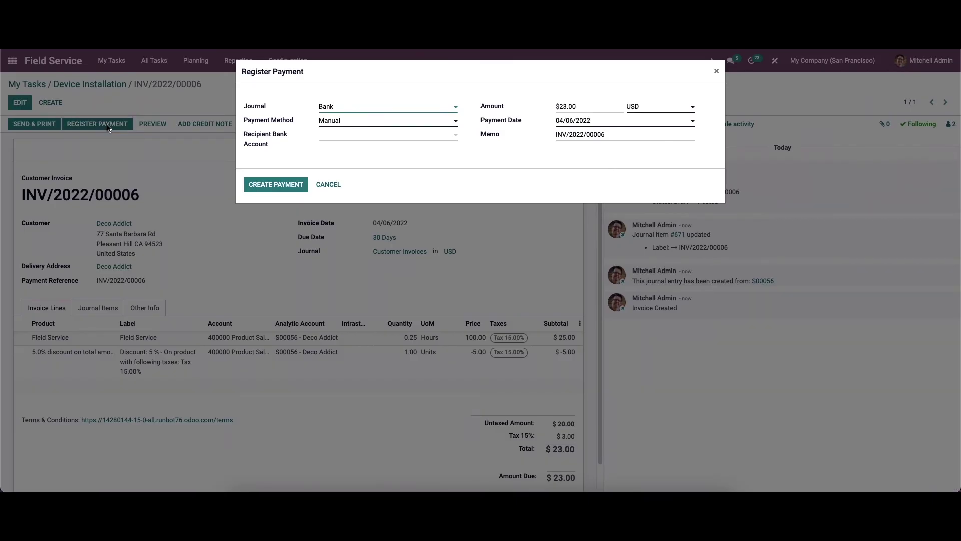
pyautogui.click(287, 181)
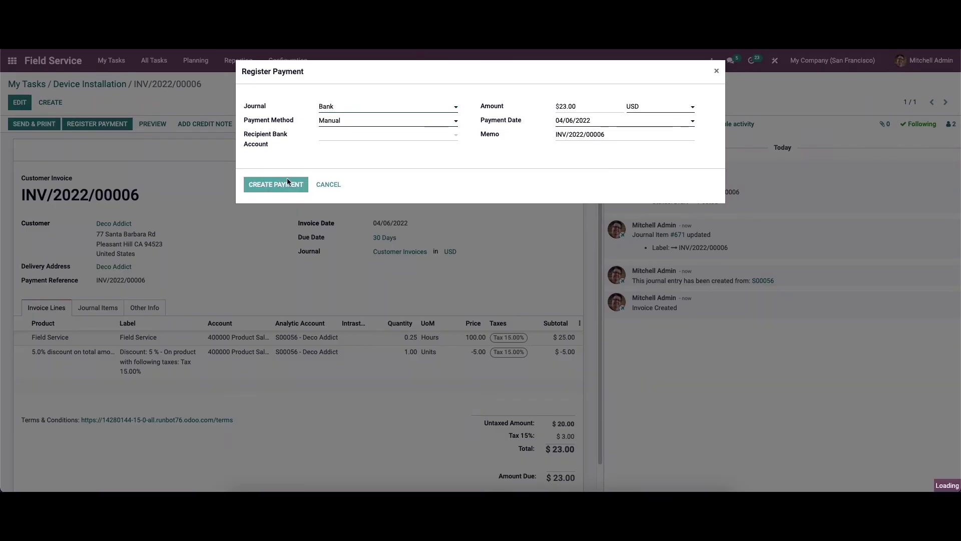